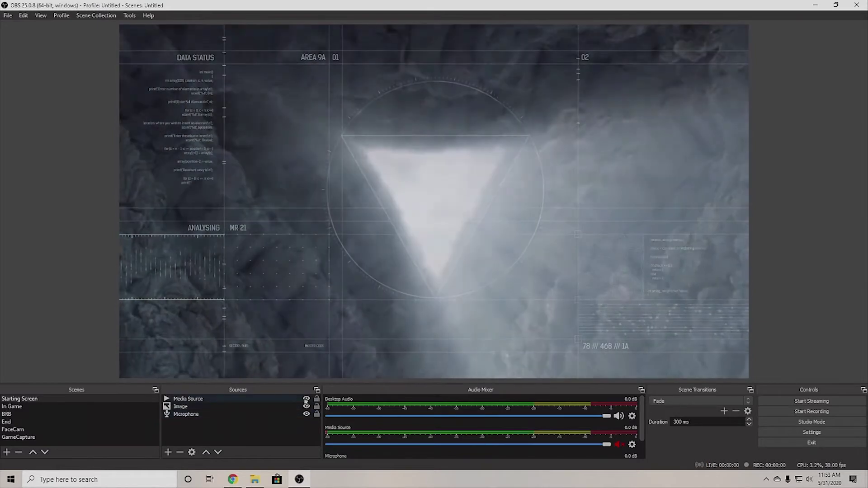
# Restart the Media Source video and unhide the Microphone source.
pyautogui.click(307, 399)
pyautogui.click(306, 400)
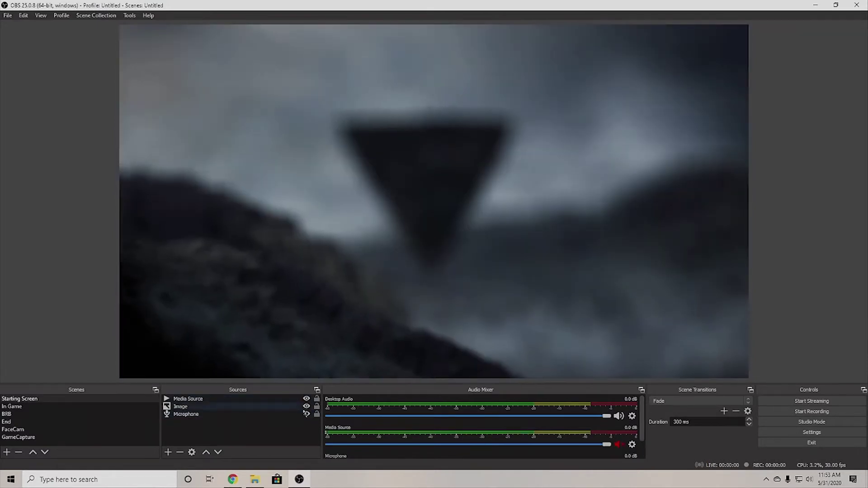
pyautogui.click(306, 414)
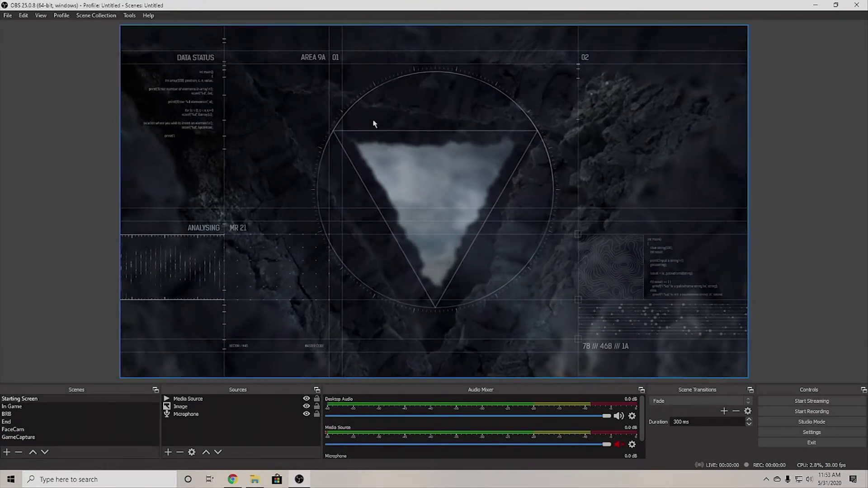
# Select the Microphone source and bring up the list of source types, then dismiss it.
pyautogui.click(204, 400)
pyautogui.click(205, 414)
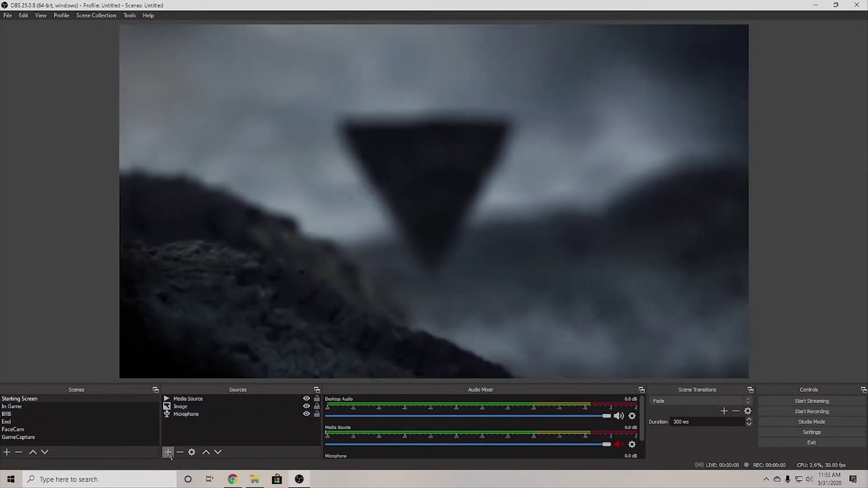
pyautogui.click(169, 453)
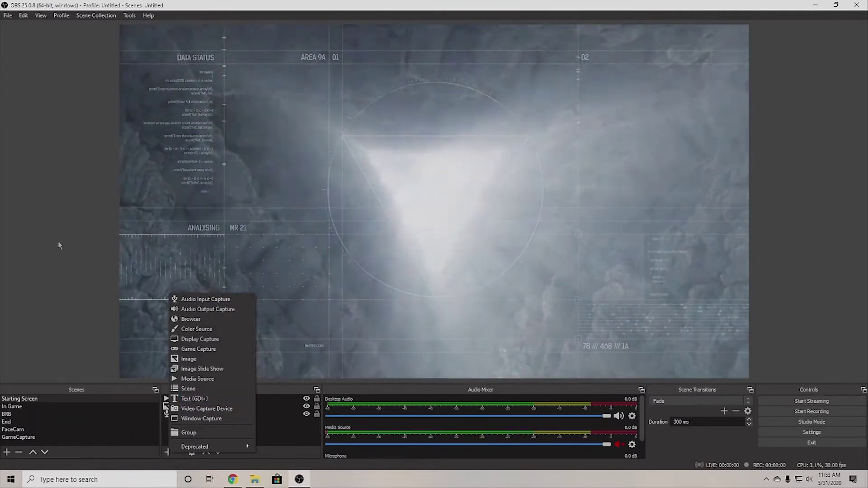
pyautogui.click(59, 246)
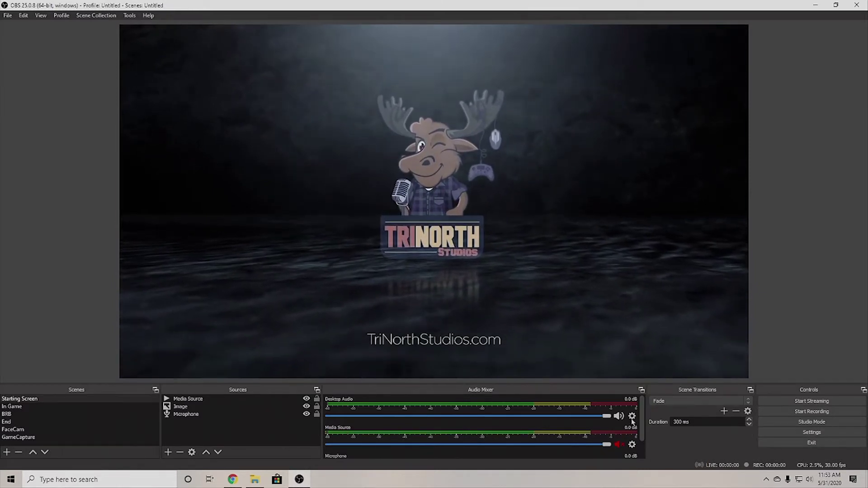
# Dismiss the audio mixer options menu, leaving the scene unchanged.
pyautogui.click(681, 465)
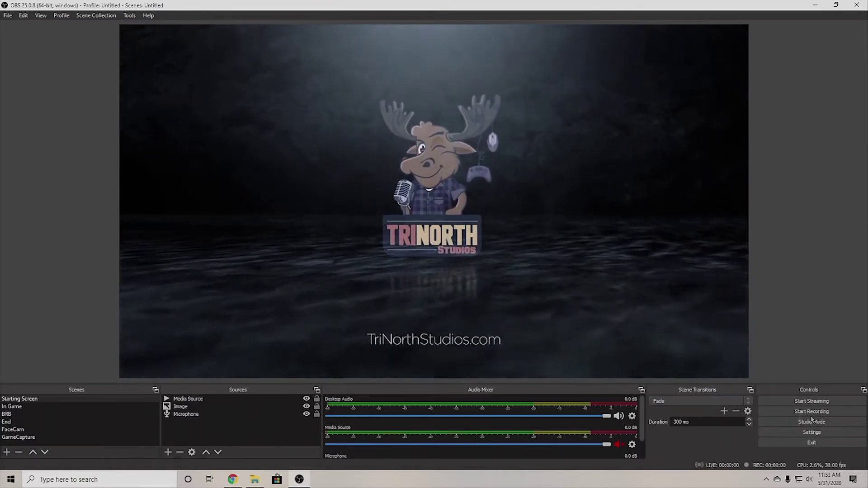
# Open OBS Settings and look through the General page.
pyautogui.click(801, 434)
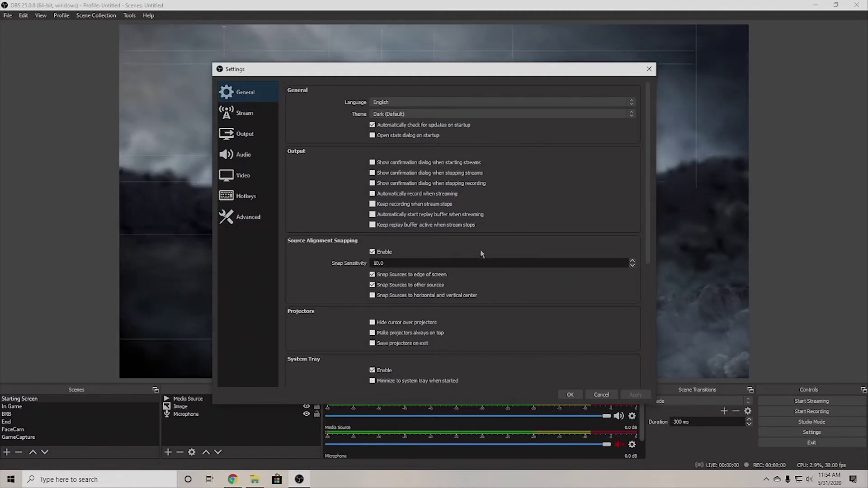
pyautogui.scroll(-5, 344, 276)
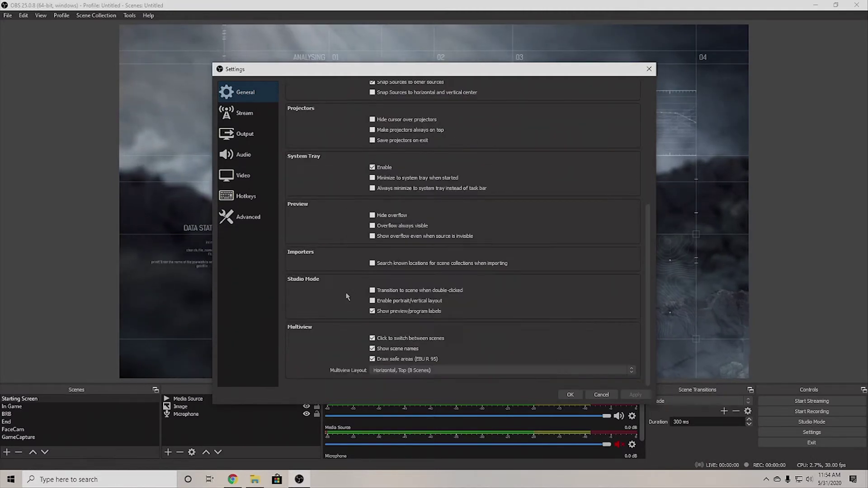
pyautogui.scroll(2, 349, 295)
# Check the Stream service list, keeping Twitch, then go to the Output page.
pyautogui.click(244, 113)
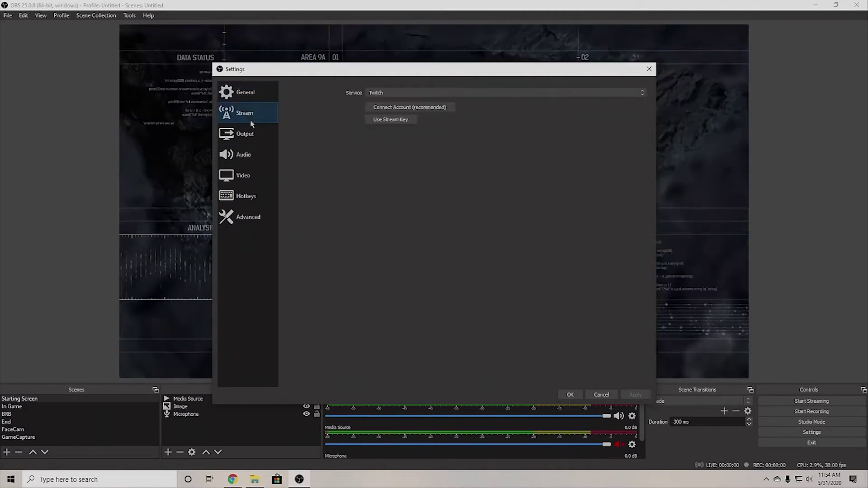
pyautogui.click(422, 93)
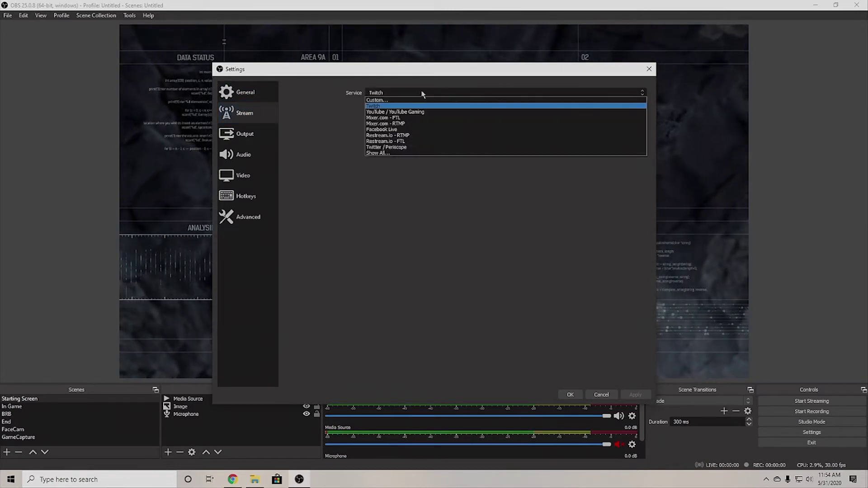
pyautogui.click(422, 93)
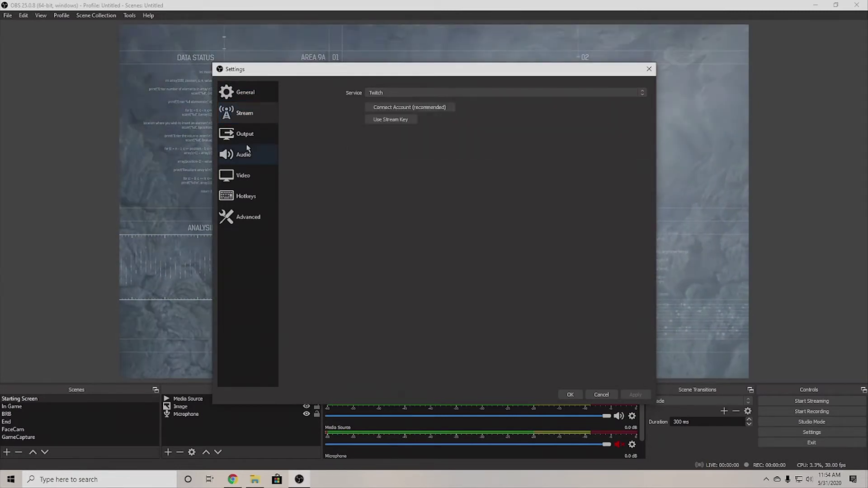
pyautogui.click(418, 94)
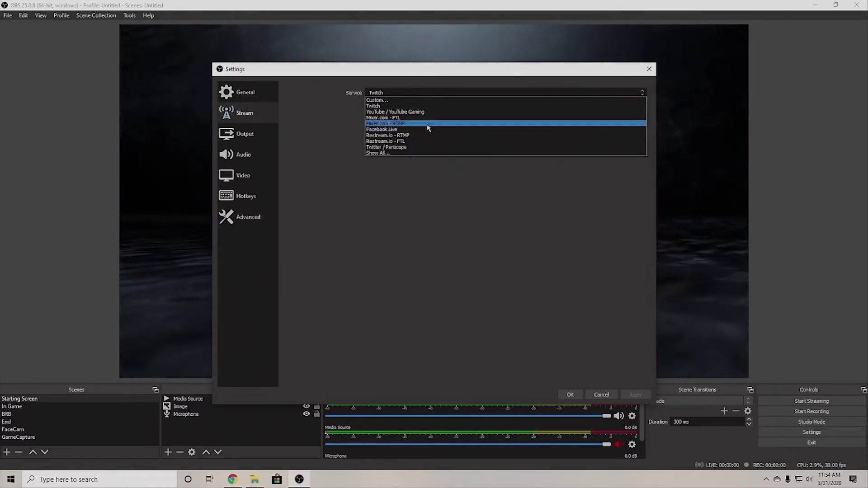
pyautogui.click(320, 161)
pyautogui.click(245, 133)
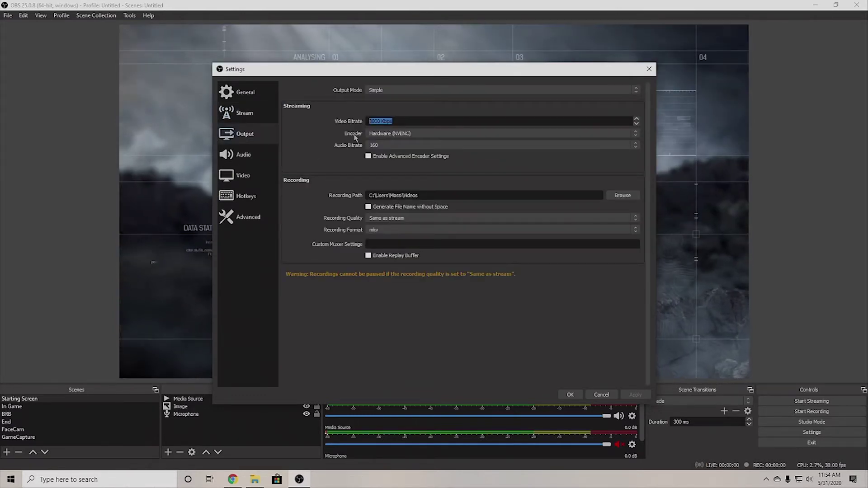
# Keep the NVENC hardware encoder, switch Output Mode to Advanced, and view the Recording settings.
pyautogui.click(412, 133)
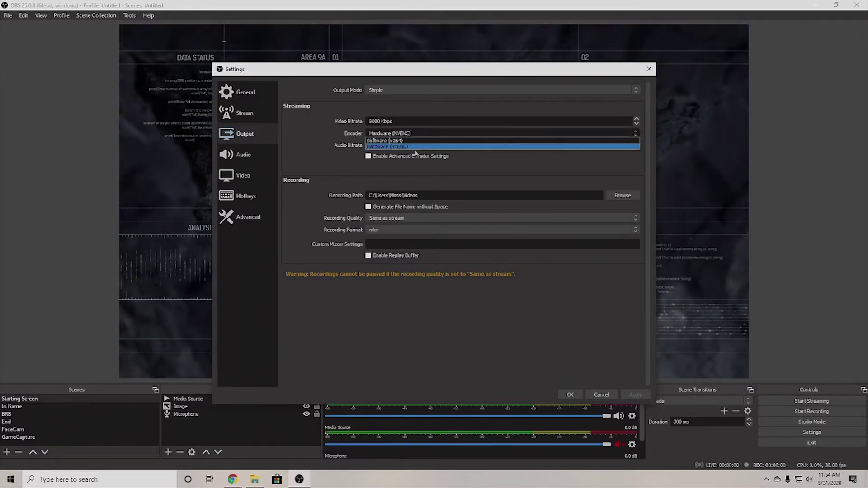
pyautogui.click(416, 147)
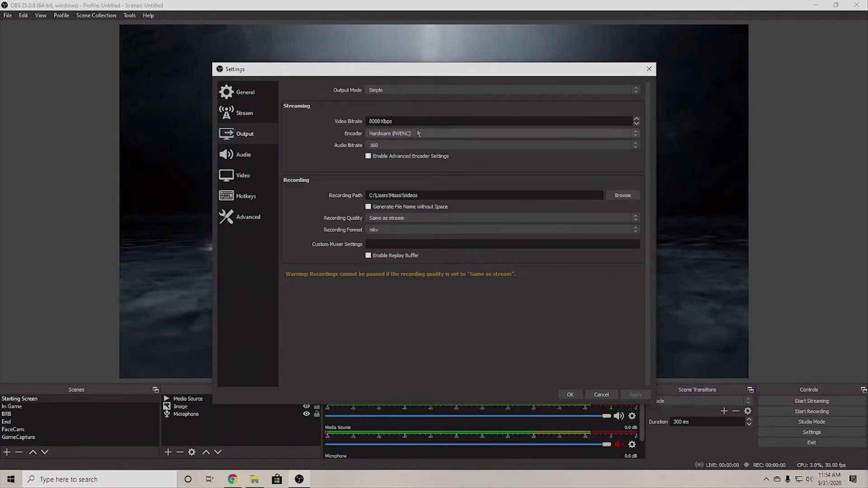
pyautogui.click(417, 91)
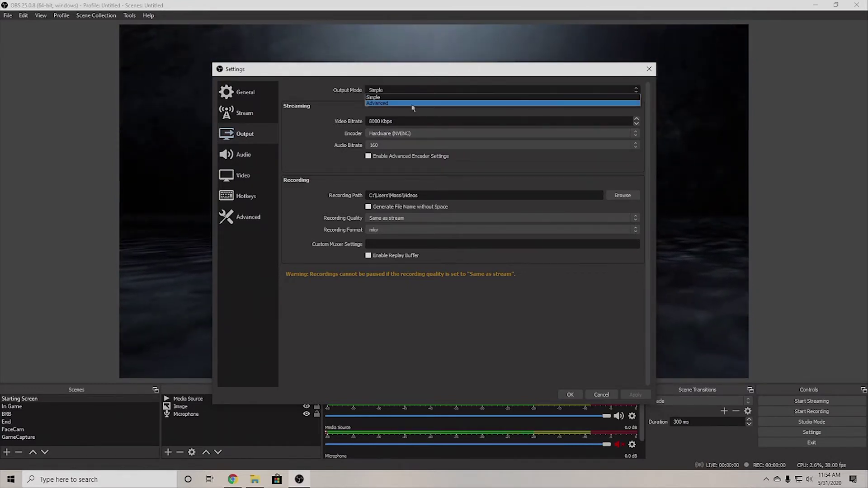
pyautogui.click(411, 103)
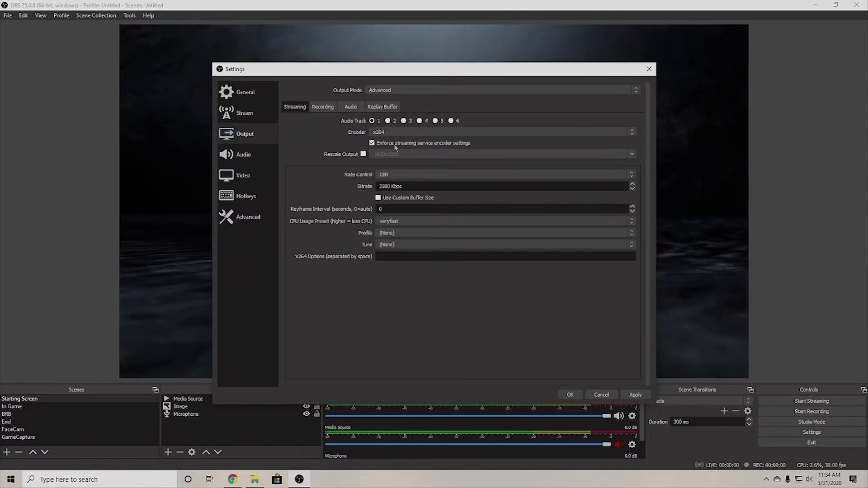
pyautogui.click(322, 107)
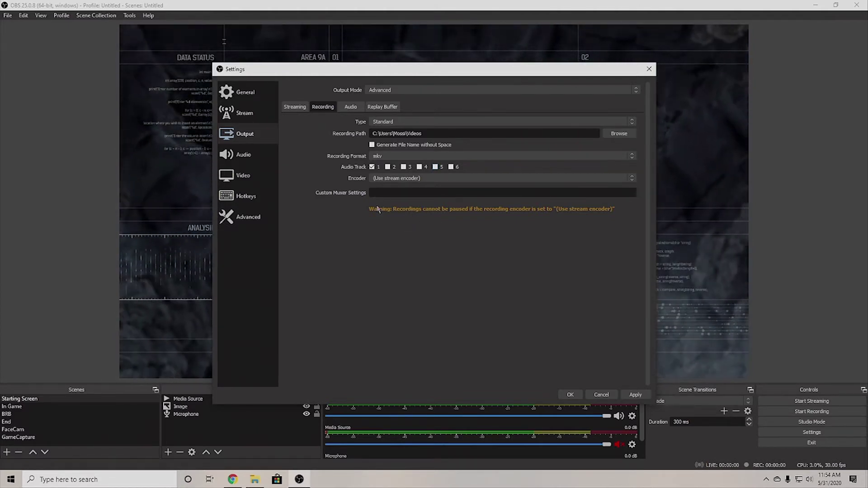
# Browse the Audio settings and set the Video common frame rate to 60.
pyautogui.click(243, 154)
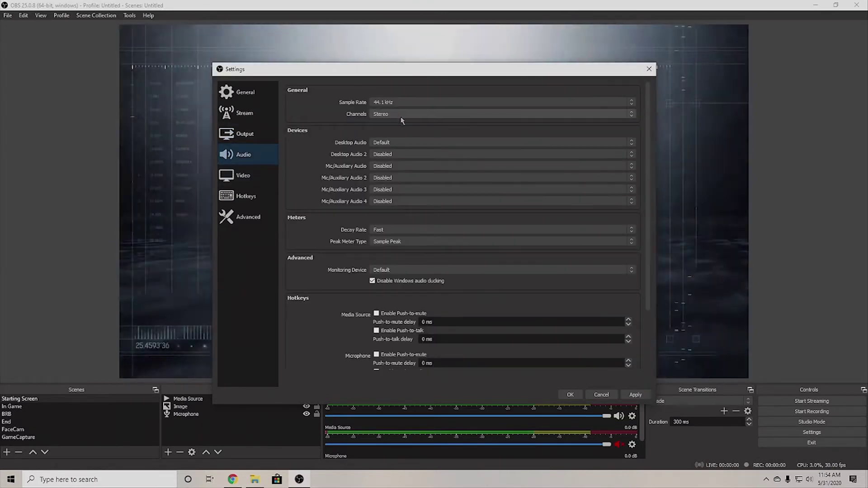
pyautogui.scroll(-2, 461, 249)
pyautogui.click(260, 177)
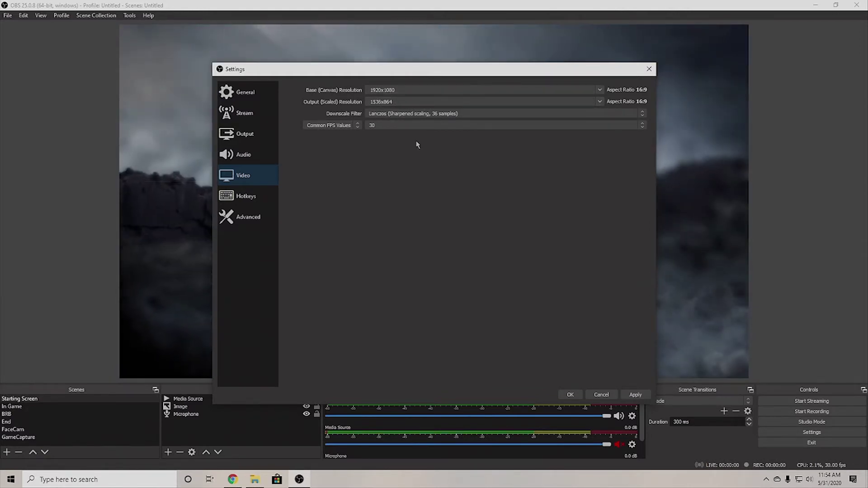
pyautogui.click(445, 126)
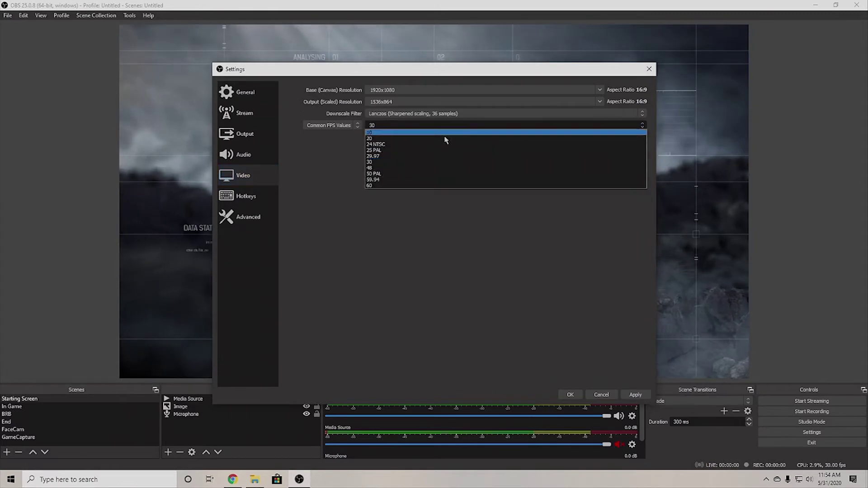
pyautogui.click(430, 180)
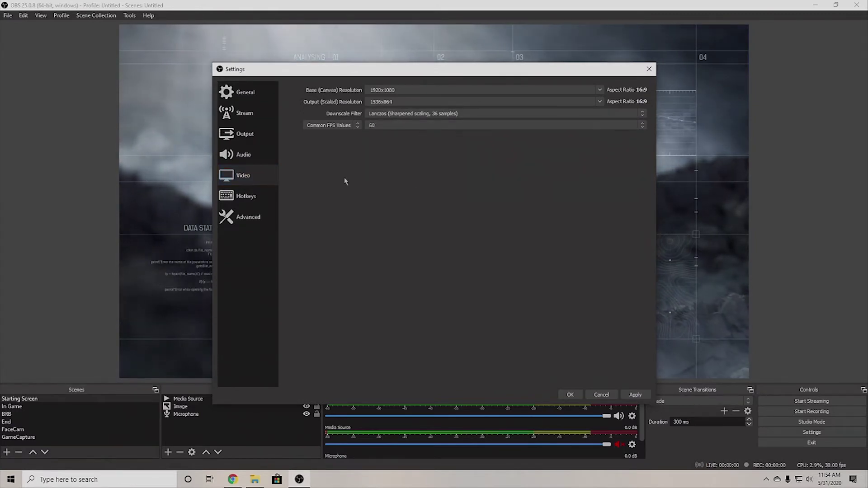
# Check Hotkeys and Advanced, keeping NV12 color format, then cancel Settings without saving.
pyautogui.click(246, 201)
pyautogui.click(249, 218)
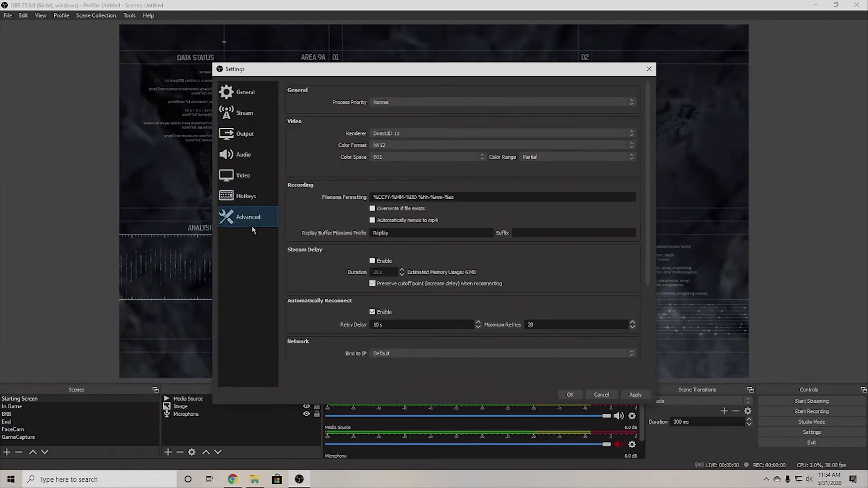
pyautogui.click(380, 144)
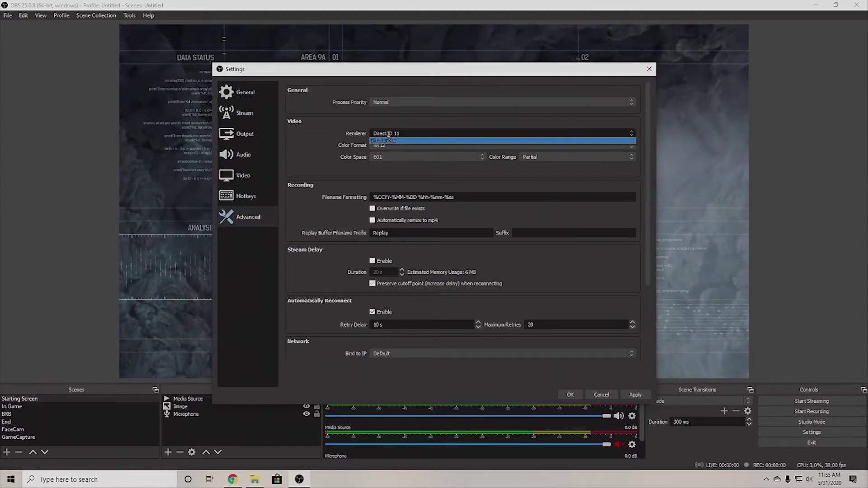
pyautogui.click(382, 145)
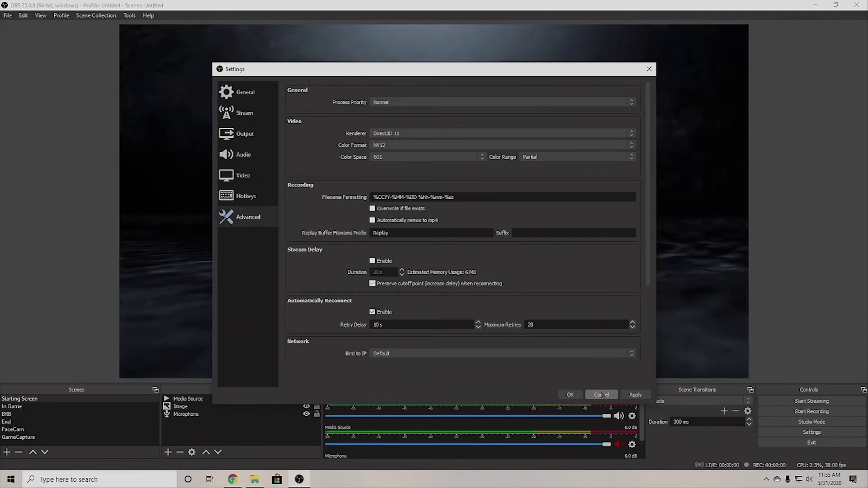
pyautogui.click(601, 395)
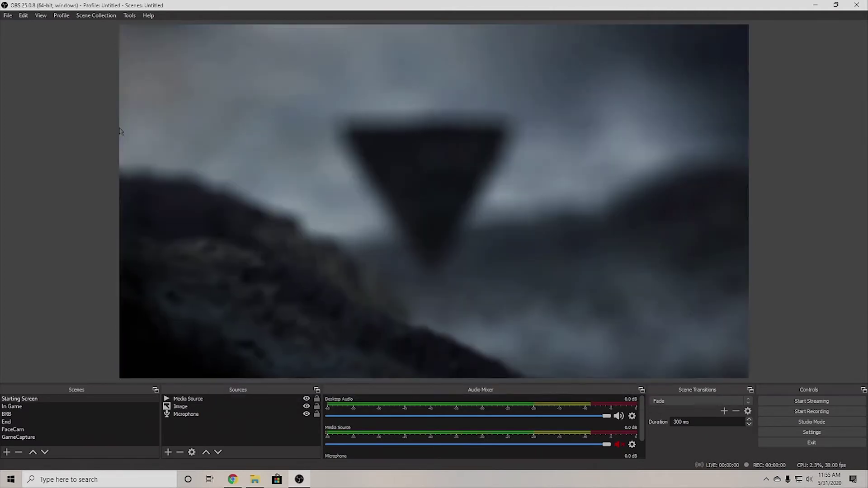
pyautogui.click(29, 16)
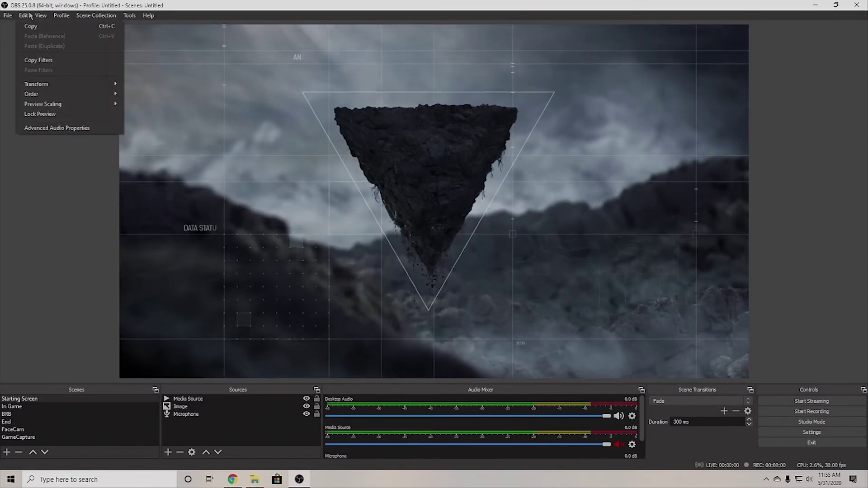
pyautogui.moveTo(137, 21)
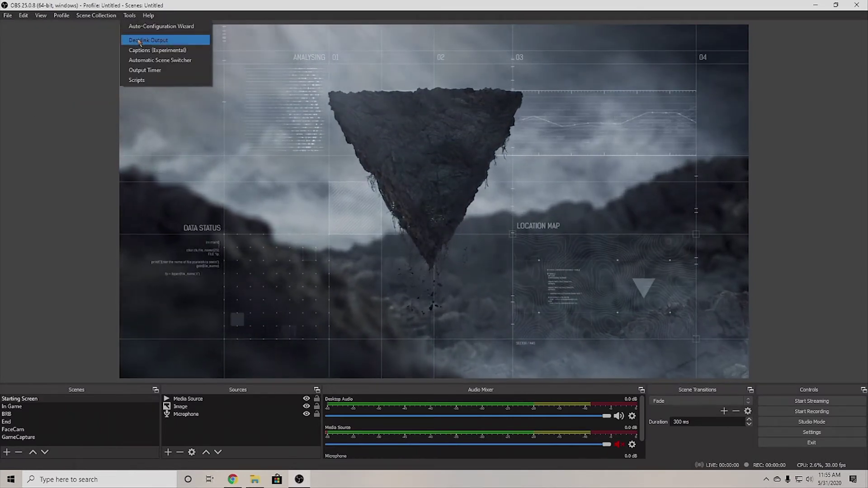
pyautogui.moveTo(95, 16)
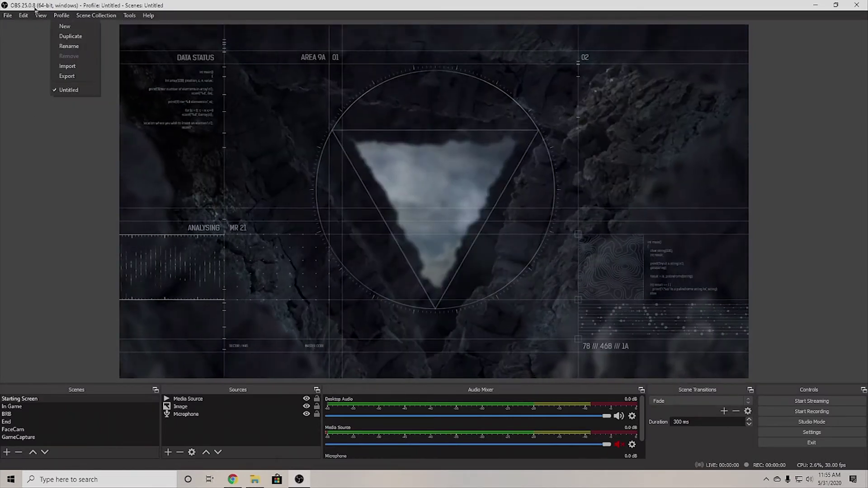
pyautogui.moveTo(40, 15)
pyautogui.click(58, 85)
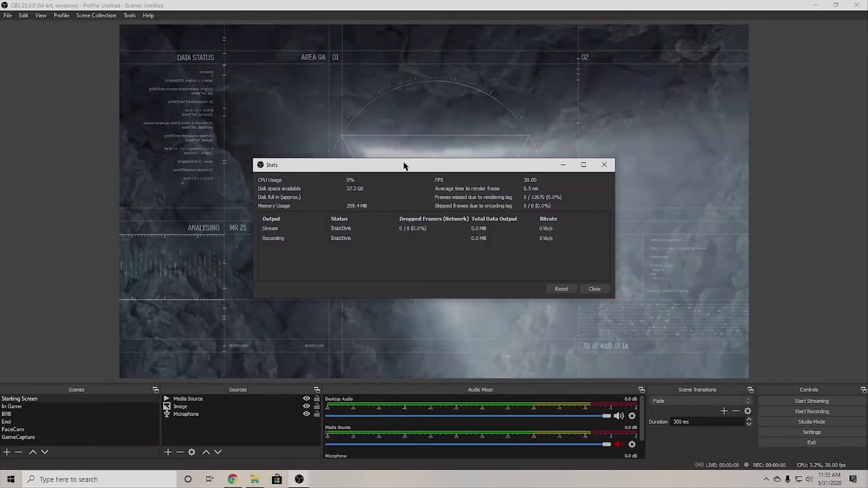
pyautogui.moveTo(404, 165); pyautogui.dragTo(159, 247)
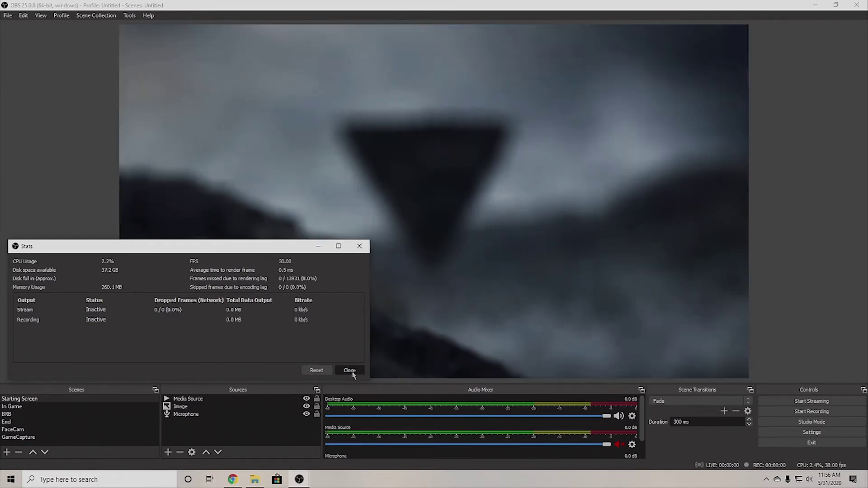
pyautogui.click(352, 373)
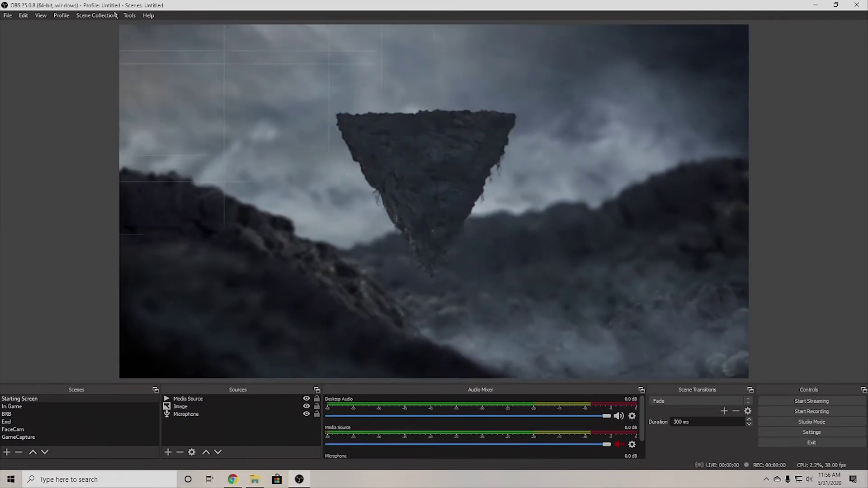
# Open the Filters window for the Microphone source.
pyautogui.click(129, 16)
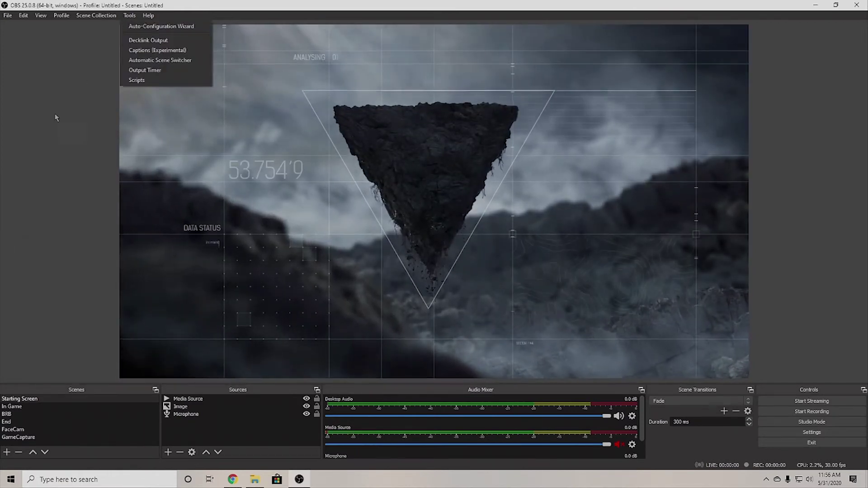
pyautogui.click(214, 415)
pyautogui.rightClick(214, 413)
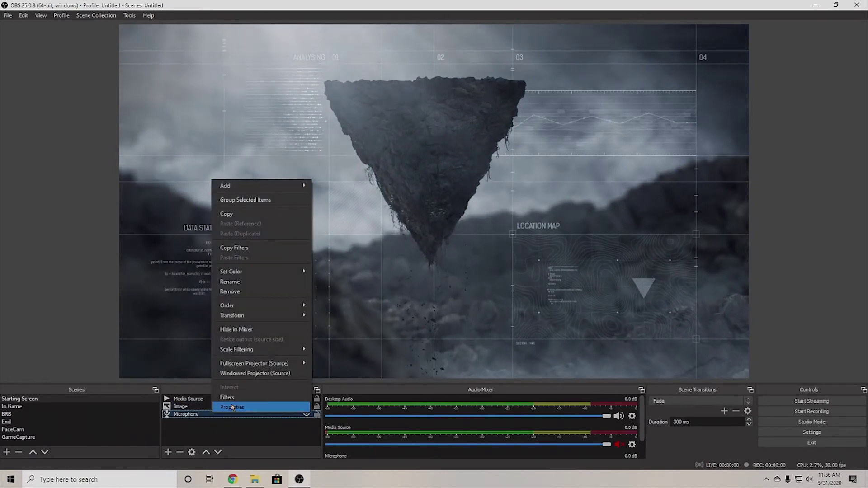
pyautogui.click(231, 404)
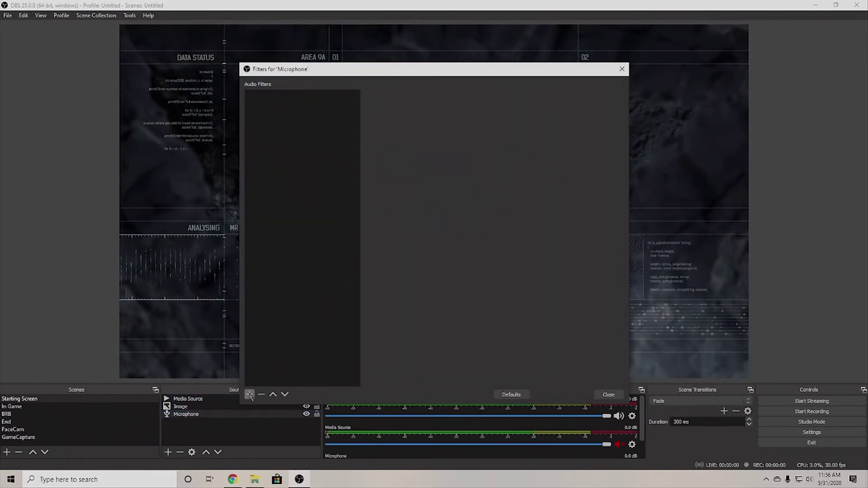
# Add a Noise Gate filter (close -32 dB, open -26 dB) and close the Filters window.
pyautogui.click(249, 395)
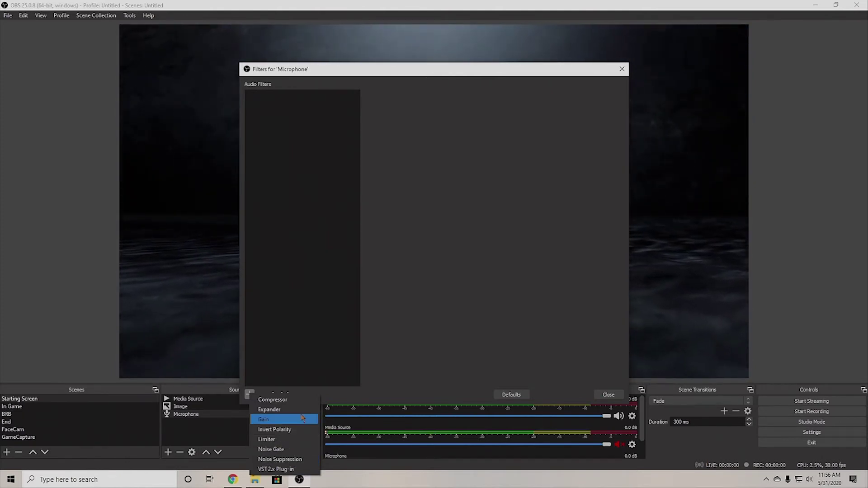
pyautogui.click(395, 351)
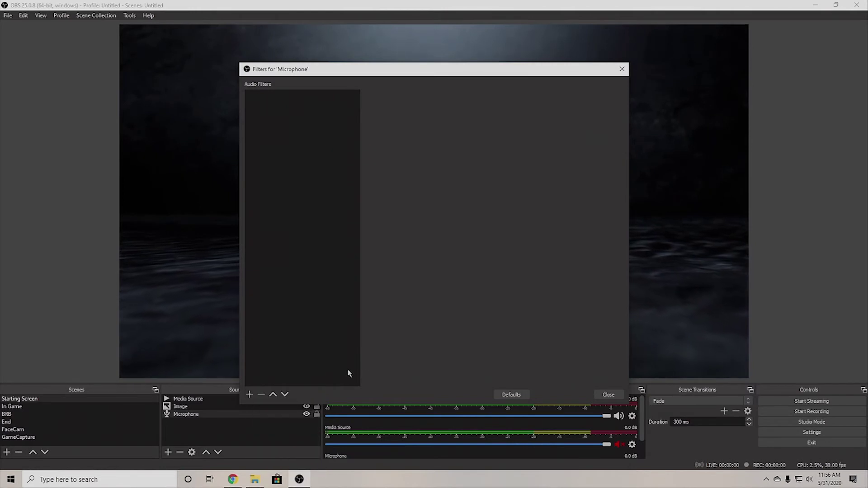
pyautogui.click(249, 394)
pyautogui.click(271, 448)
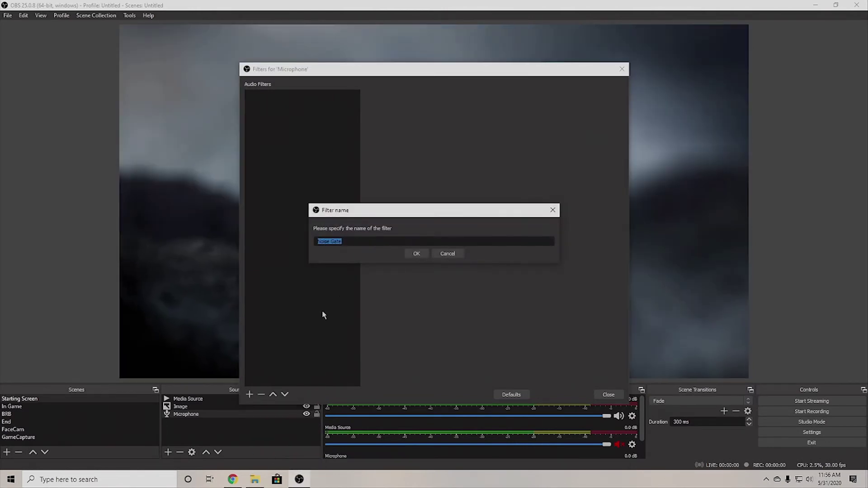
pyautogui.click(417, 255)
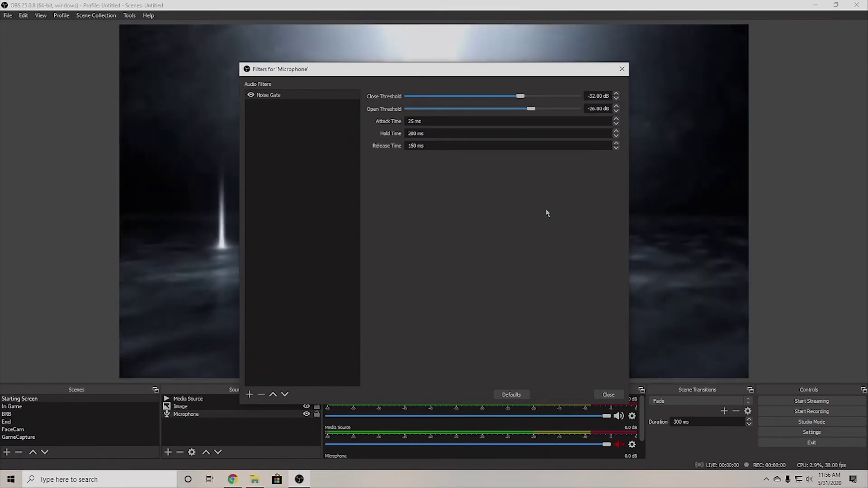
pyautogui.click(608, 395)
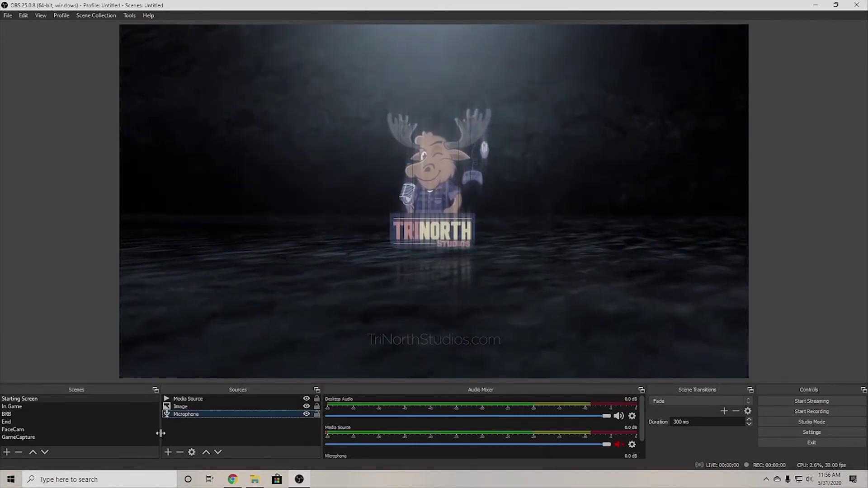
# Add a Display Capture source set to Display 1 at 1920x1080 and close its properties.
pyautogui.click(167, 452)
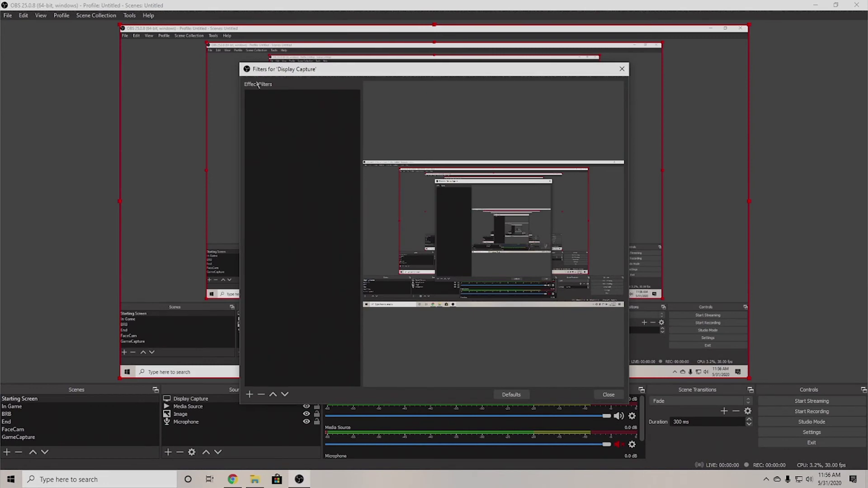
pyautogui.click(250, 395)
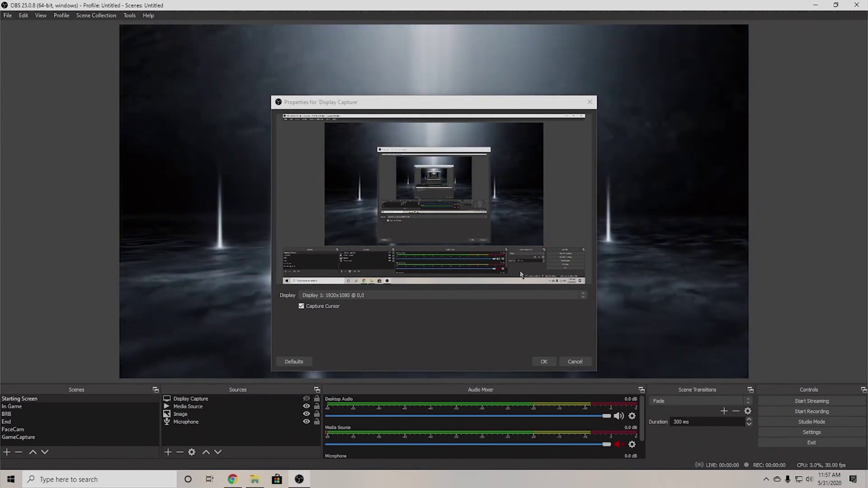
pyautogui.press('Escape')
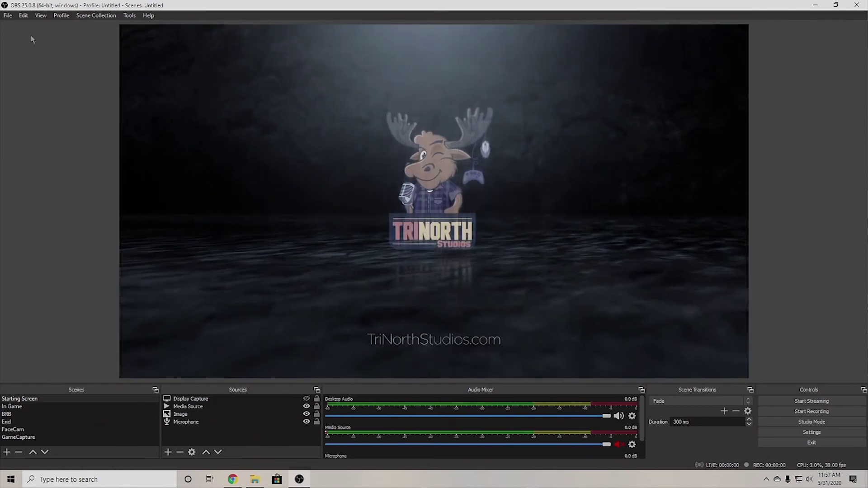
pyautogui.click(7, 15)
pyautogui.moveTo(45, 18)
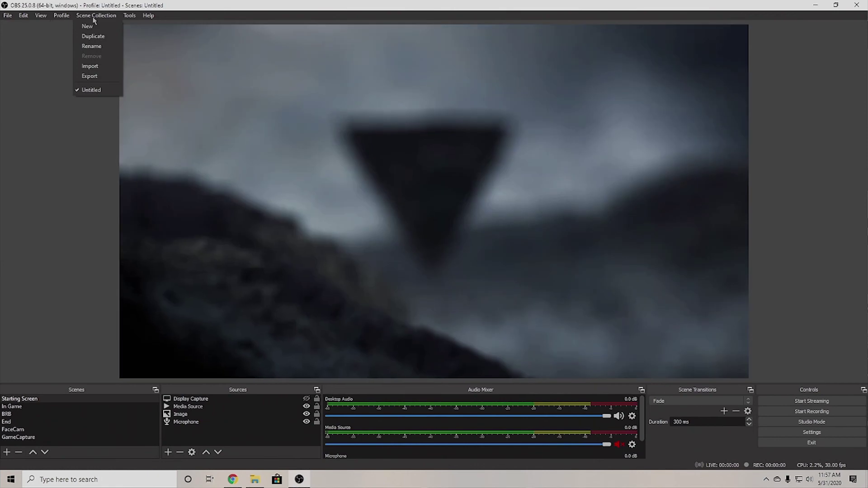
pyautogui.moveTo(131, 18)
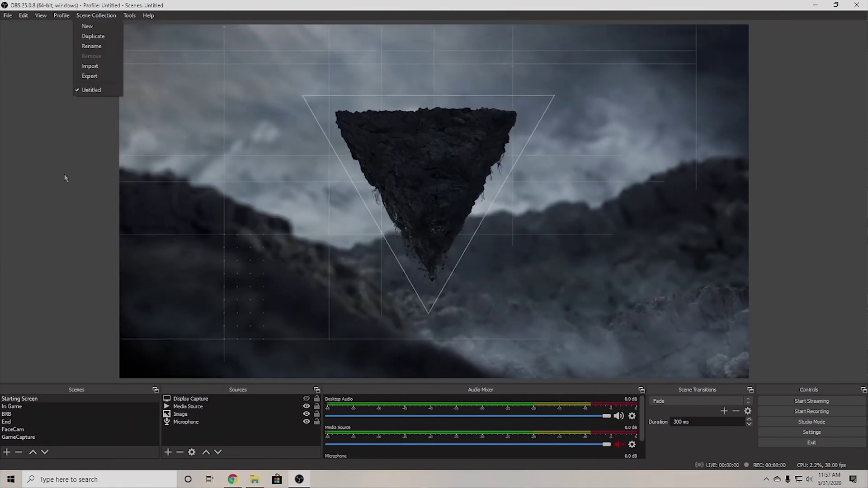
pyautogui.click(68, 233)
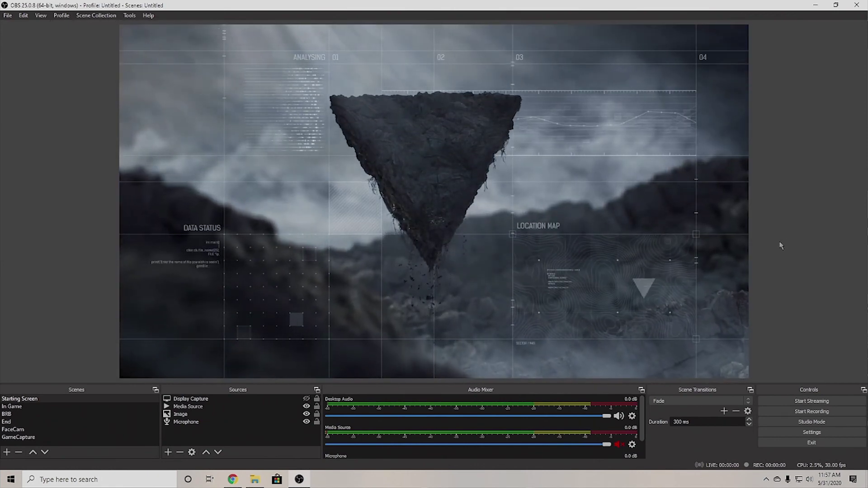